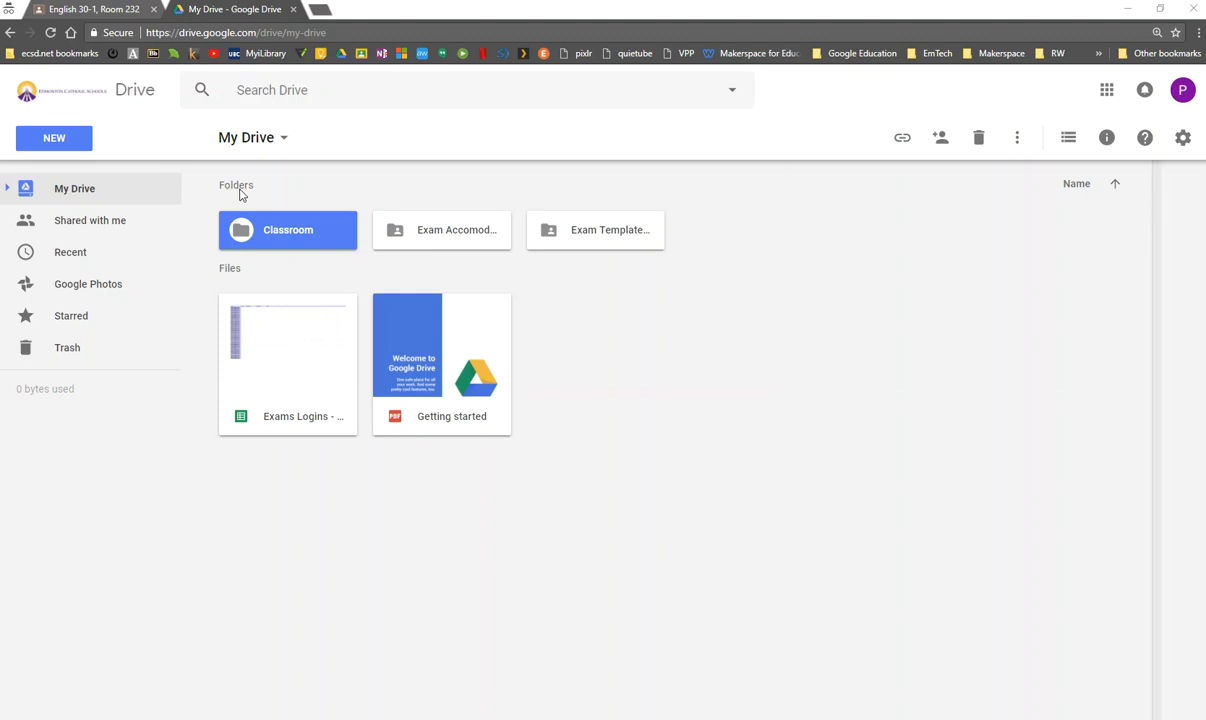
# Open the Exams Logins - 1968 spreadsheet from My Drive
pyautogui.click(287, 396)
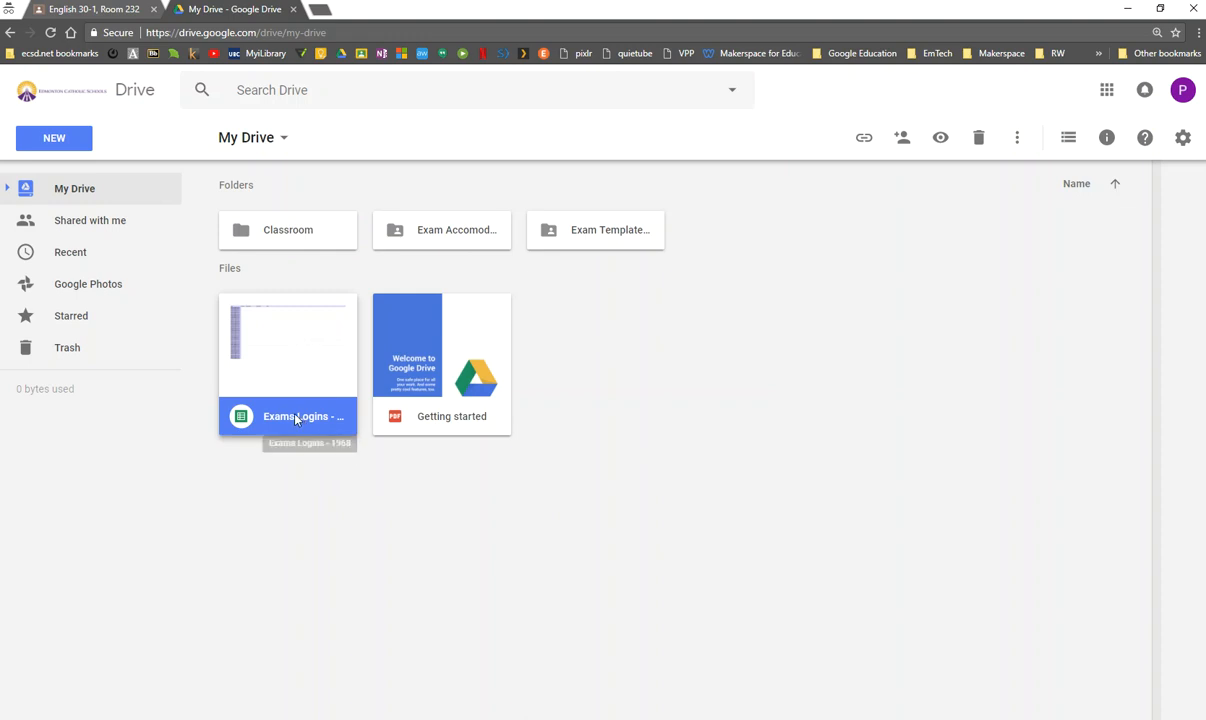
pyautogui.doubleClick(296, 418)
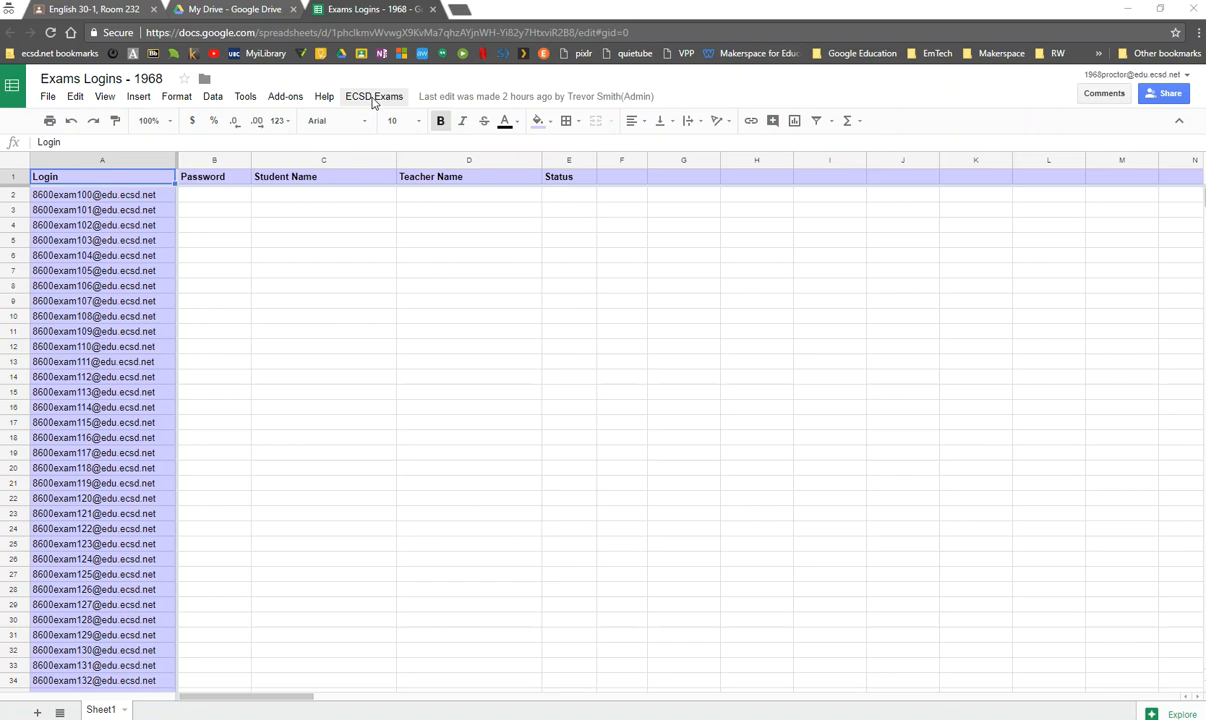
# Run Prepare/Fix Exam Spreadsheet to clean the login sheet, granting the TS Exams script its permissions through the proctor account
pyautogui.click(374, 99)
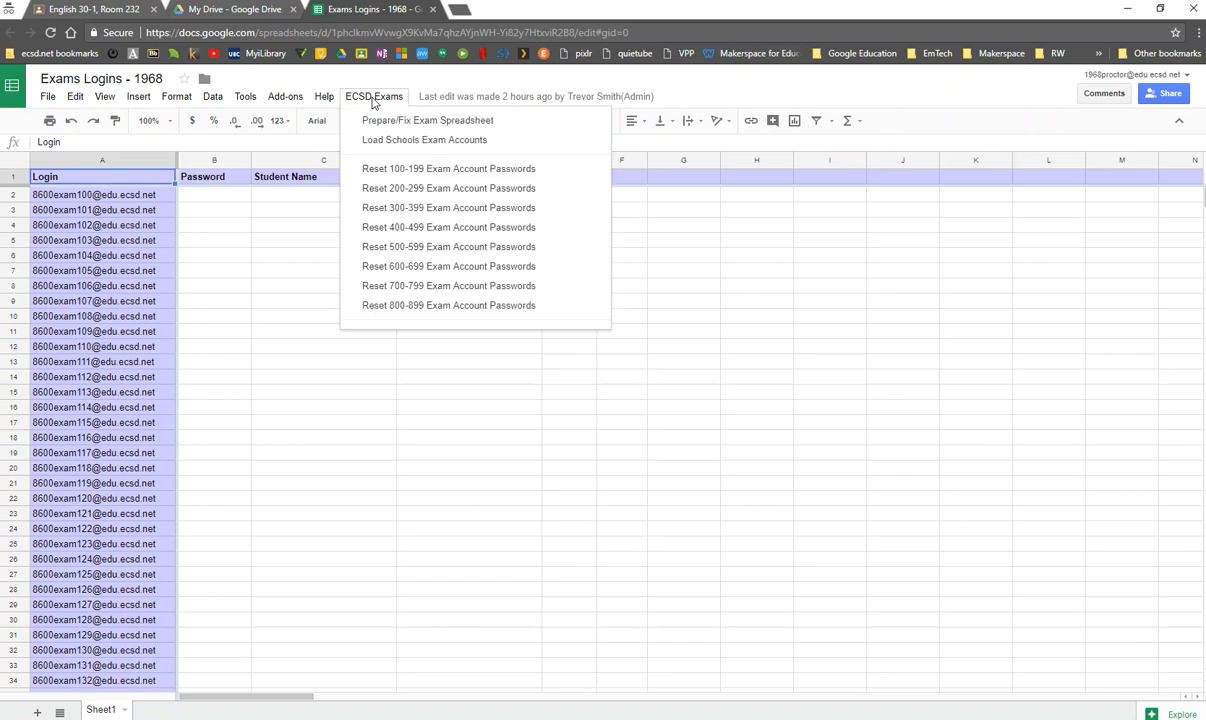
pyautogui.click(504, 124)
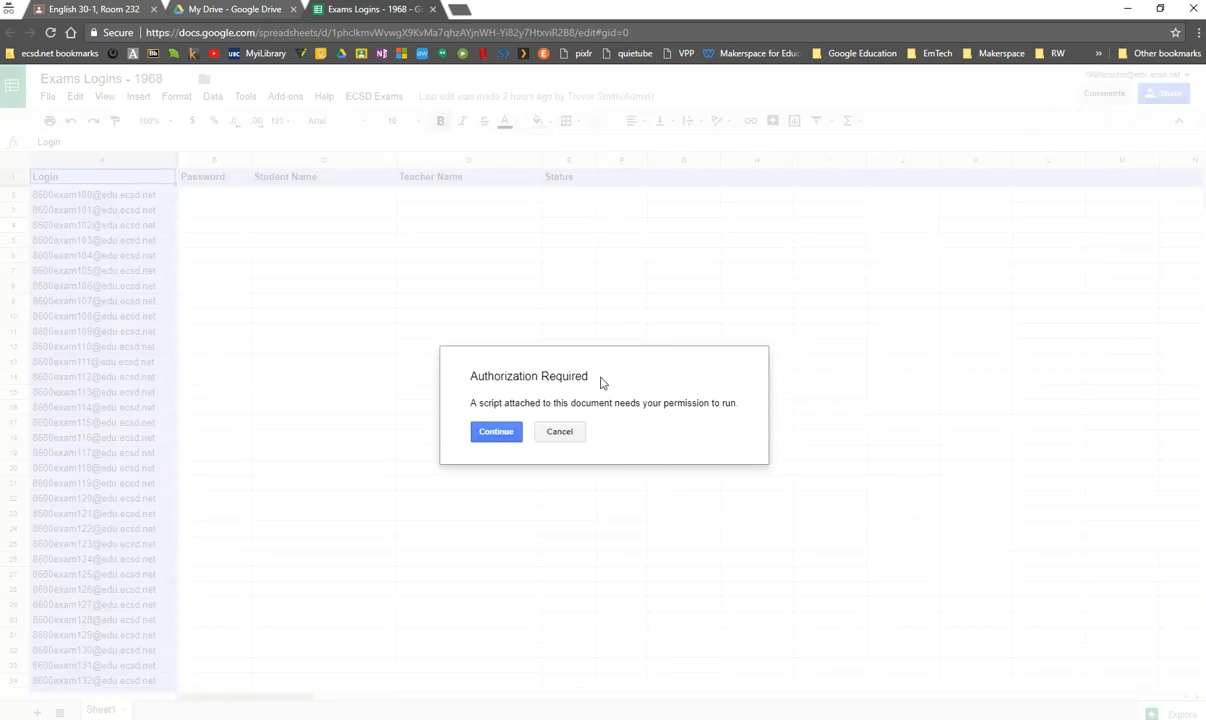
pyautogui.click(496, 431)
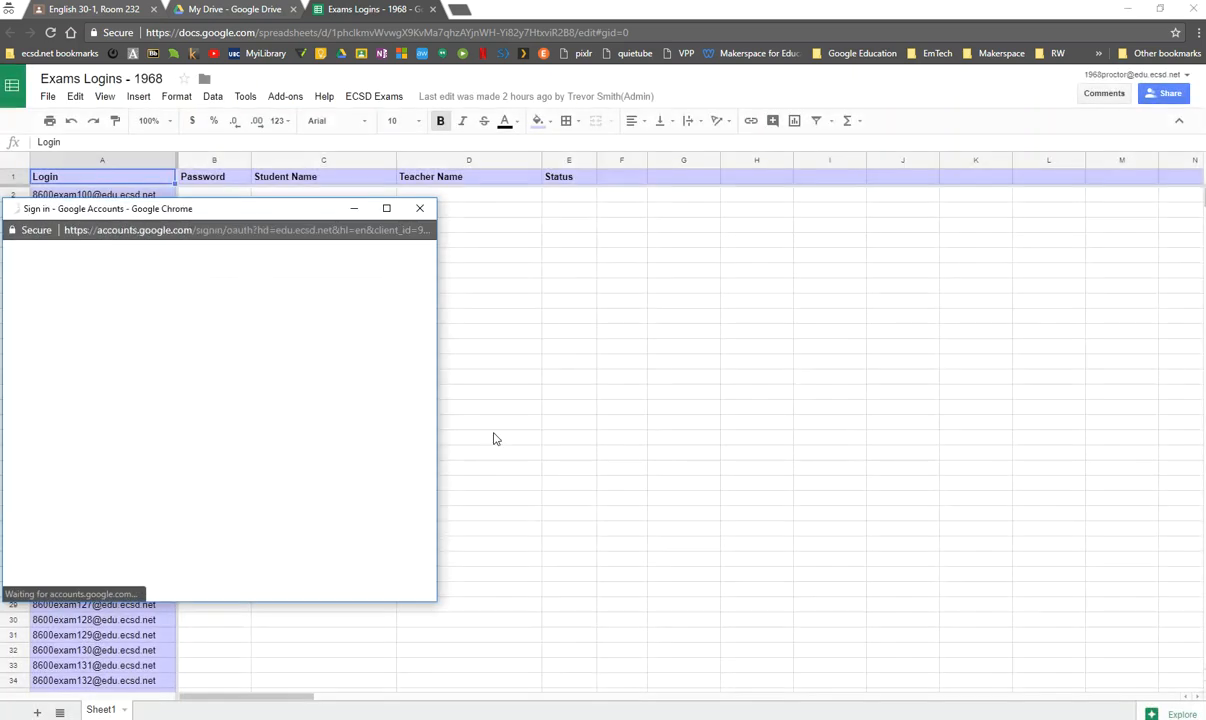
pyautogui.click(178, 375)
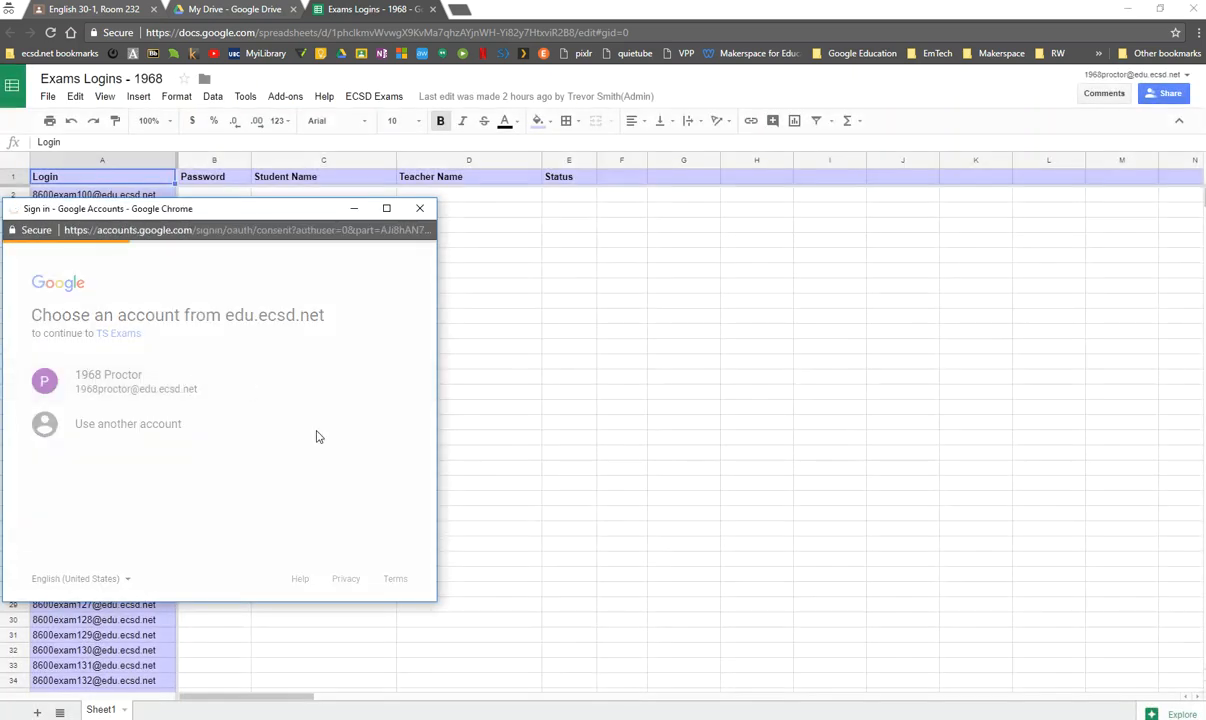
pyautogui.scroll(-3, 355, 471)
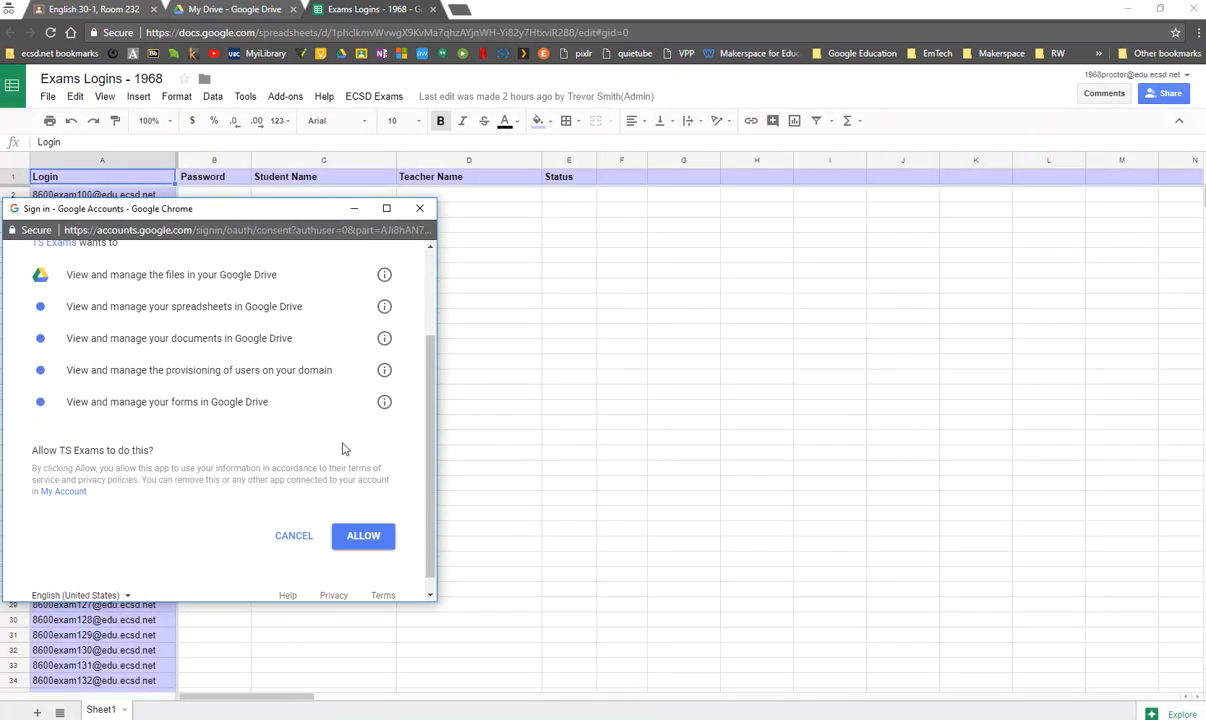
pyautogui.click(350, 515)
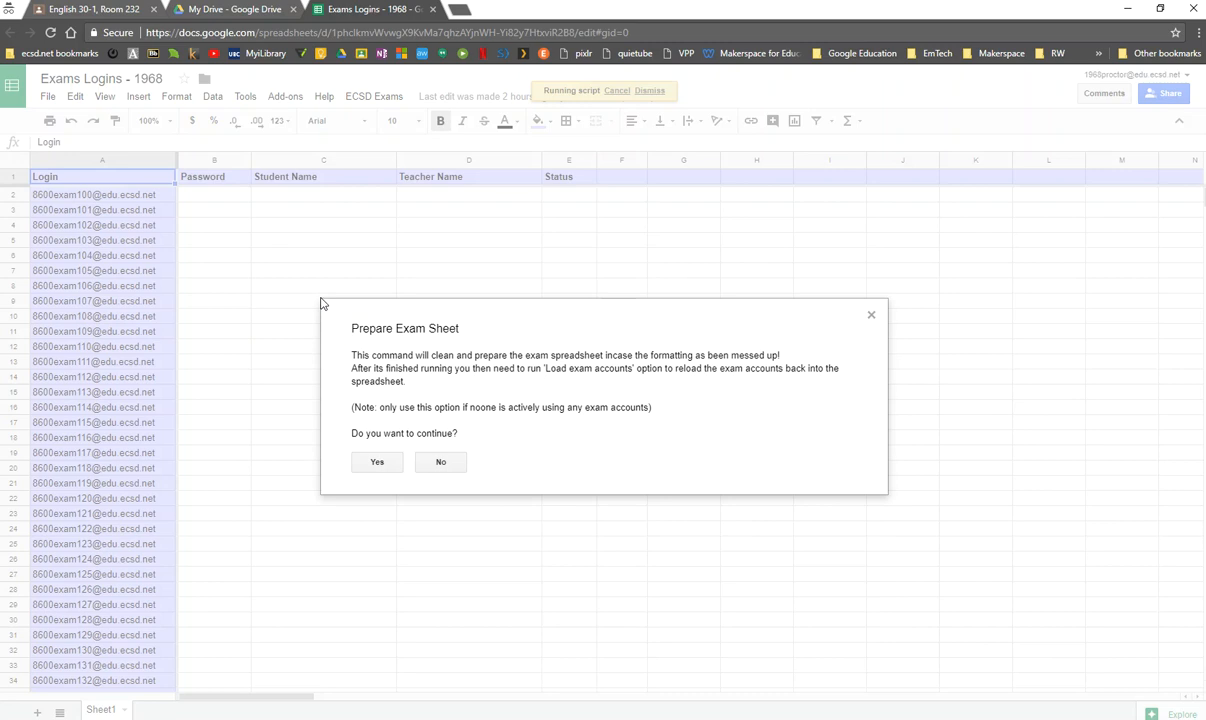
pyautogui.click(382, 464)
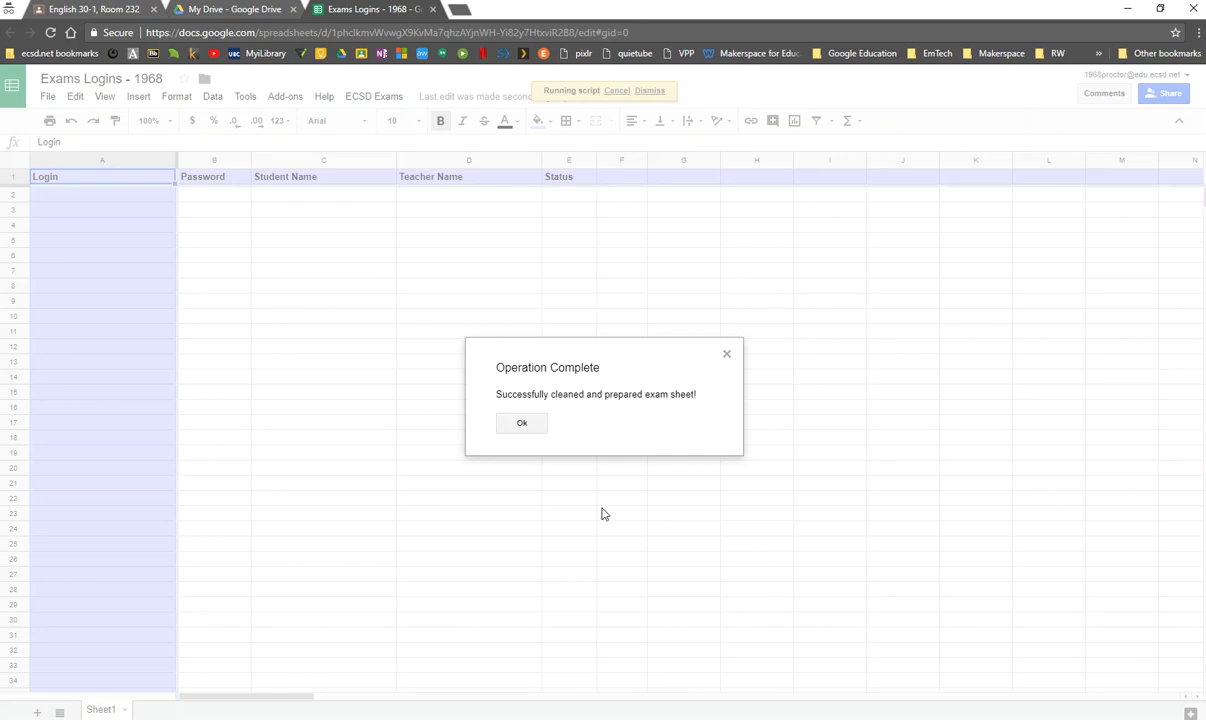
pyautogui.click(521, 424)
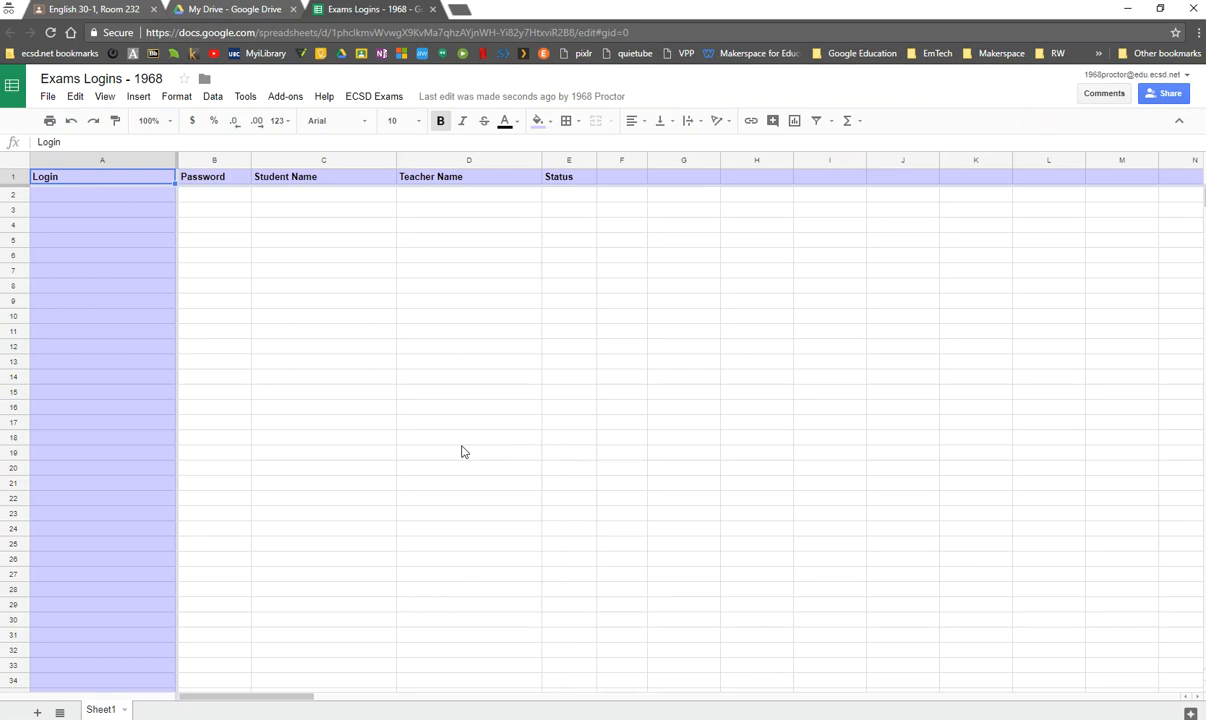
# Run Load Schools Exam Accounts to populate the Login column with the school's exam accounts
pyautogui.click(381, 99)
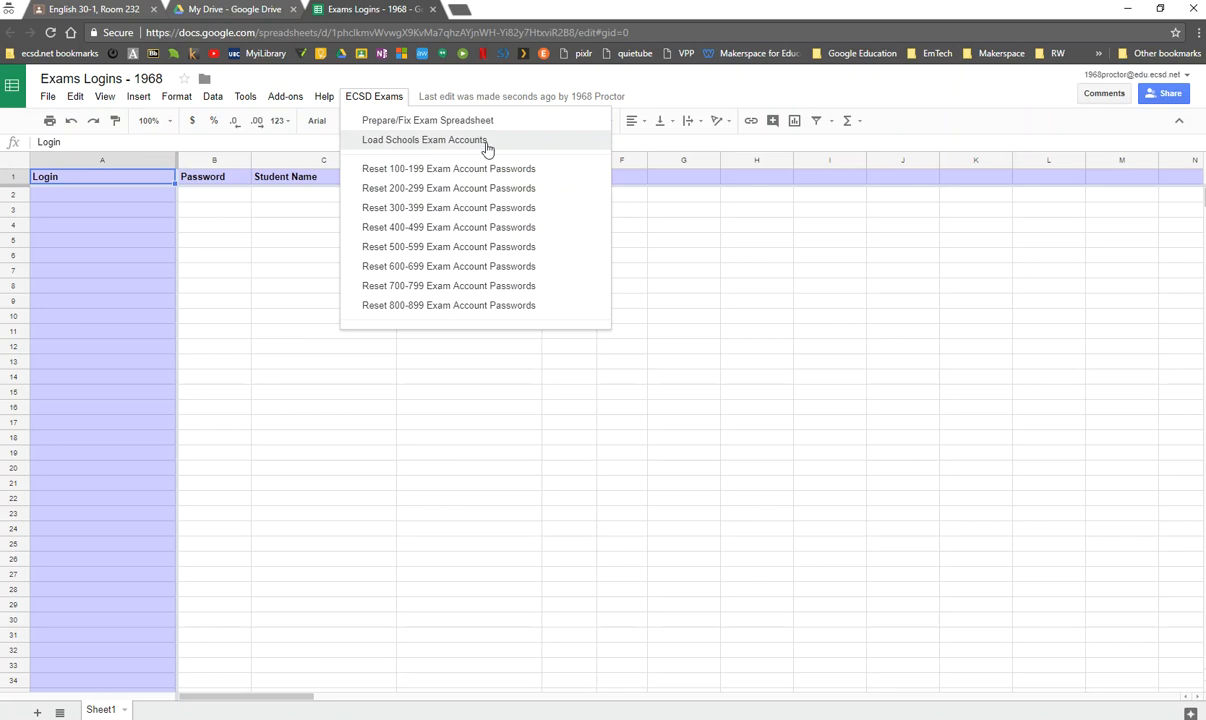
pyautogui.click(487, 148)
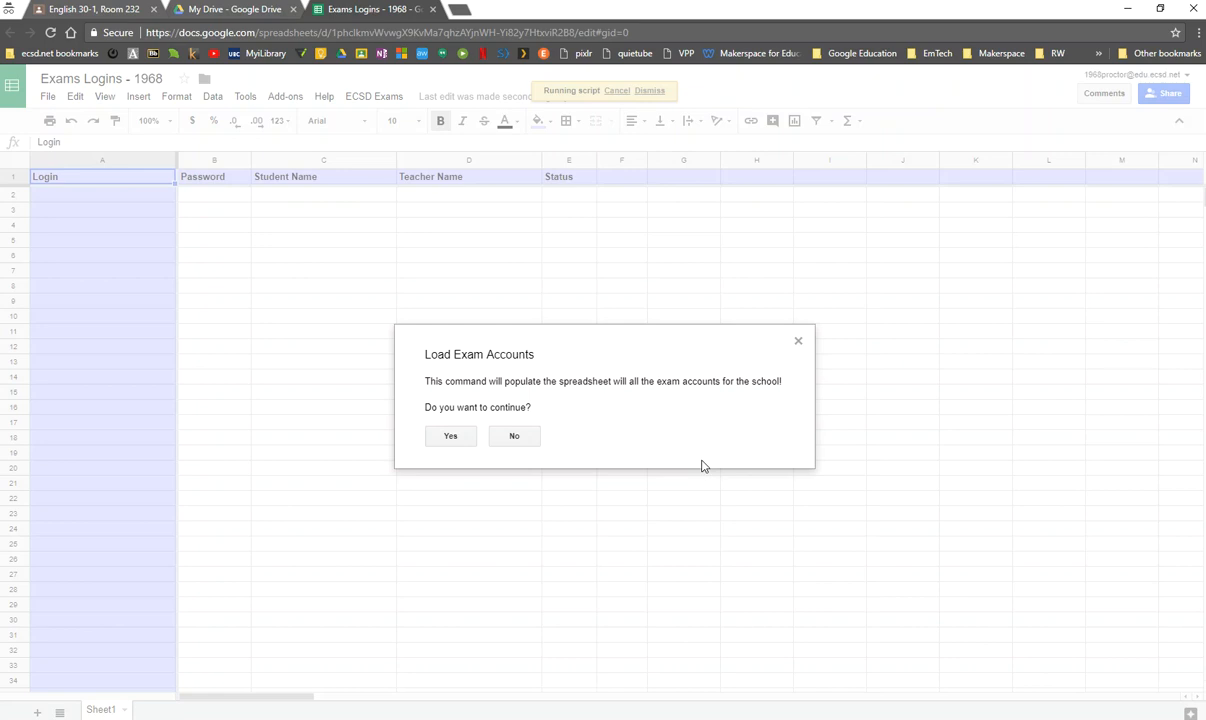
pyautogui.click(449, 440)
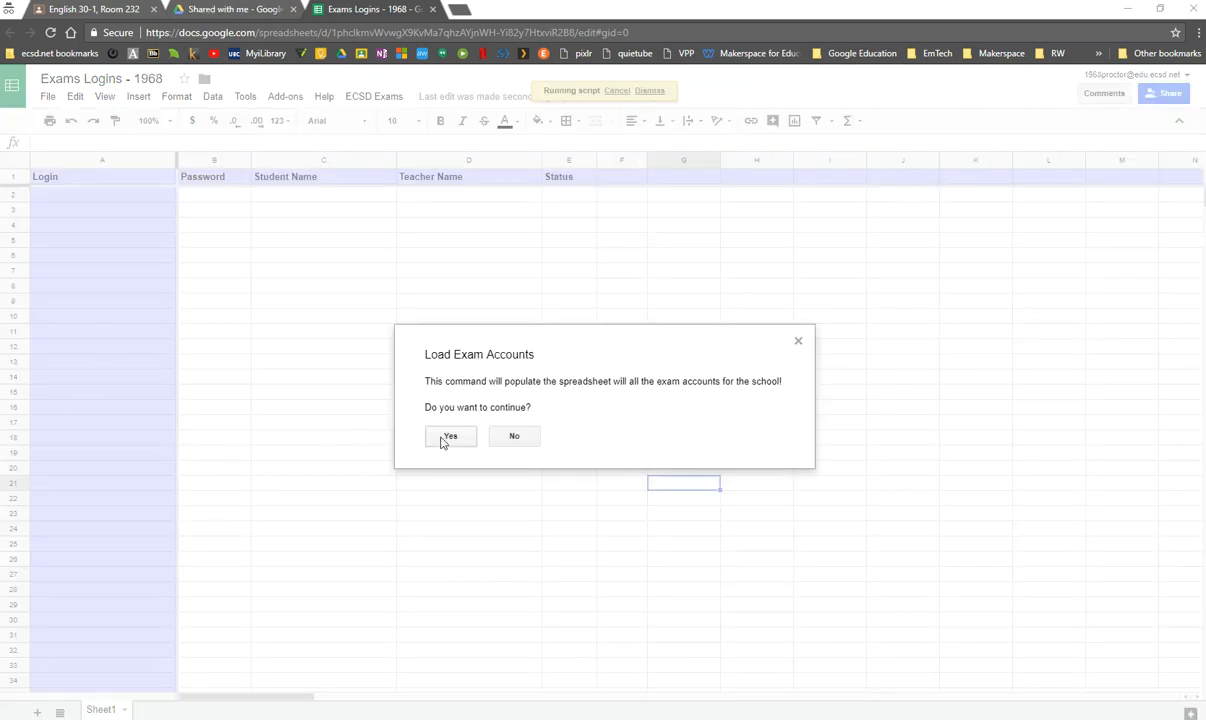
pyautogui.click(446, 438)
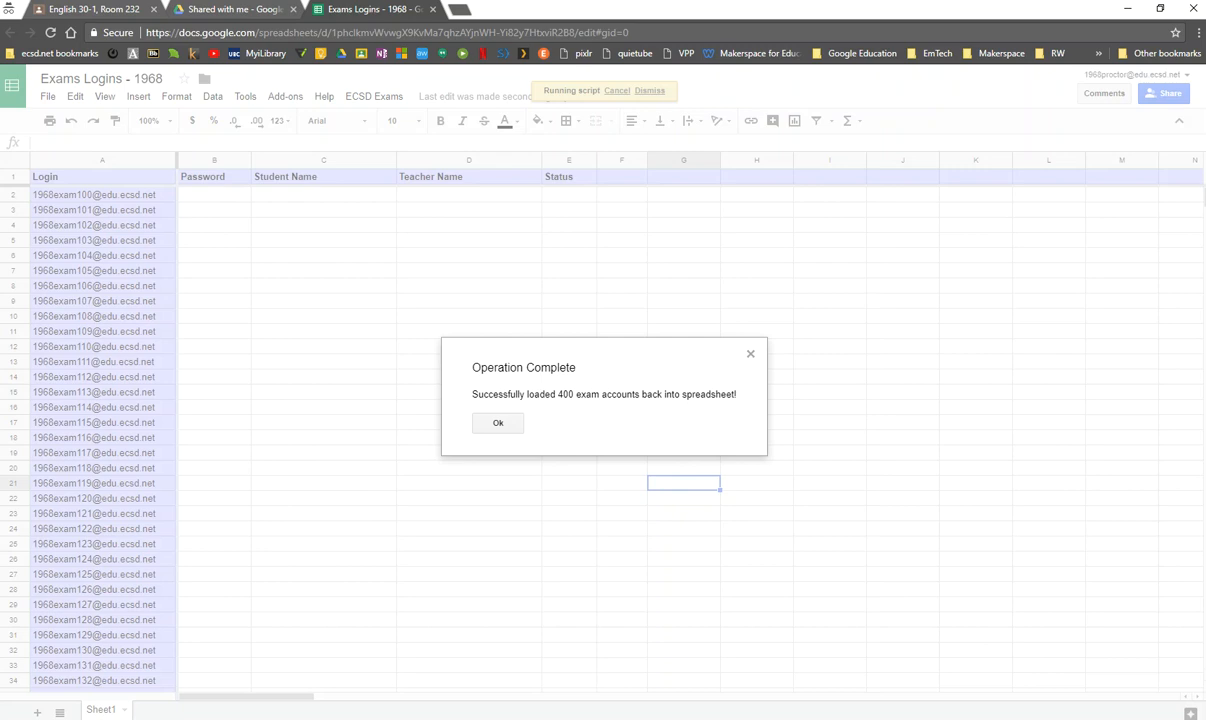
pyautogui.click(500, 423)
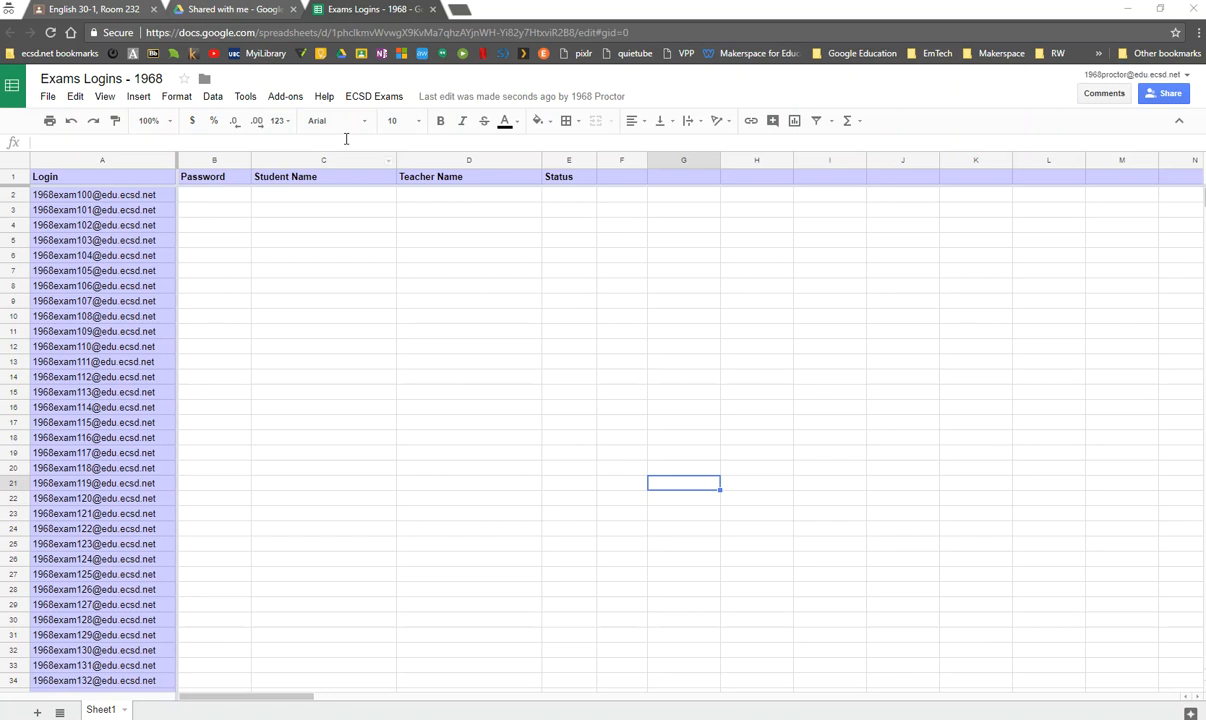
# Reset the passwords of exam accounts 100-199 and update the sheet with the new ones
pyautogui.click(376, 97)
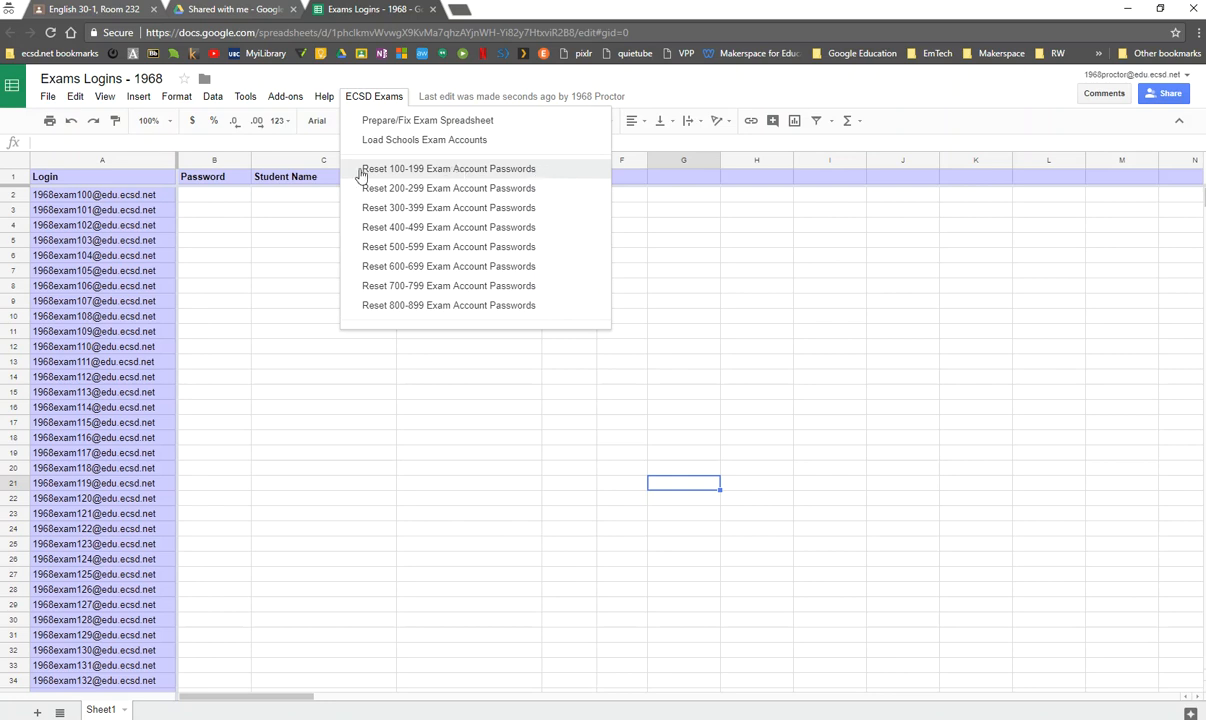
pyautogui.click(452, 170)
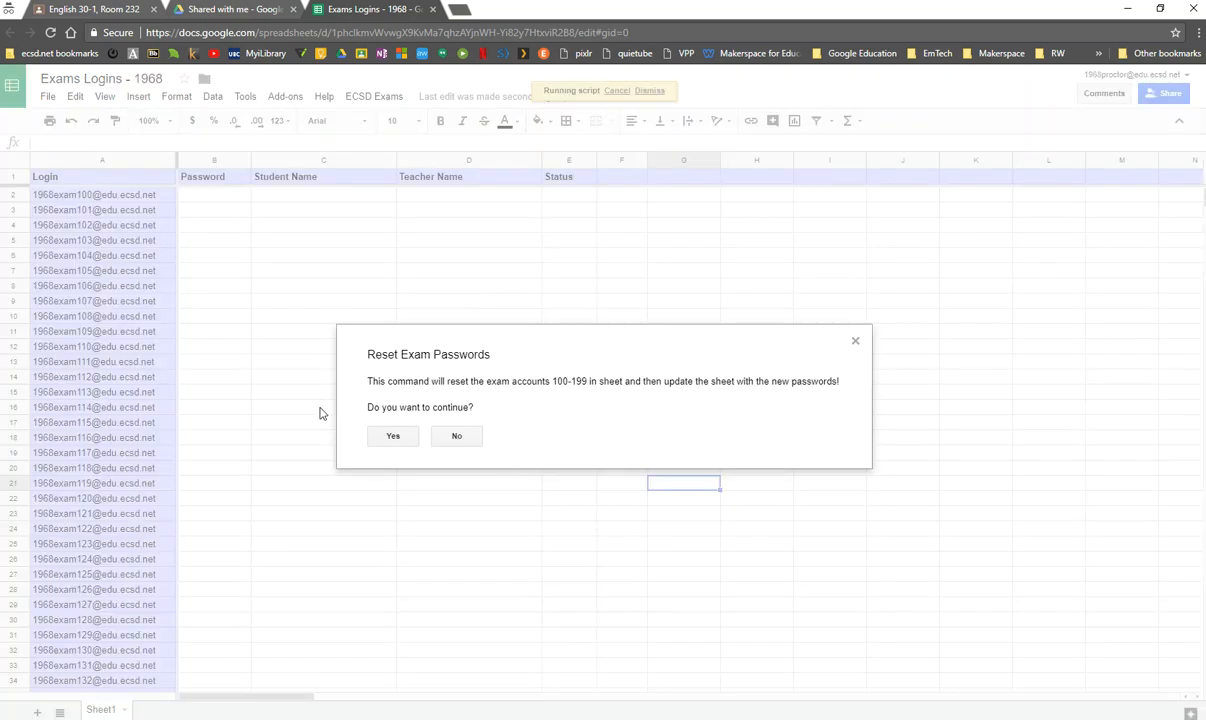
pyautogui.click(390, 437)
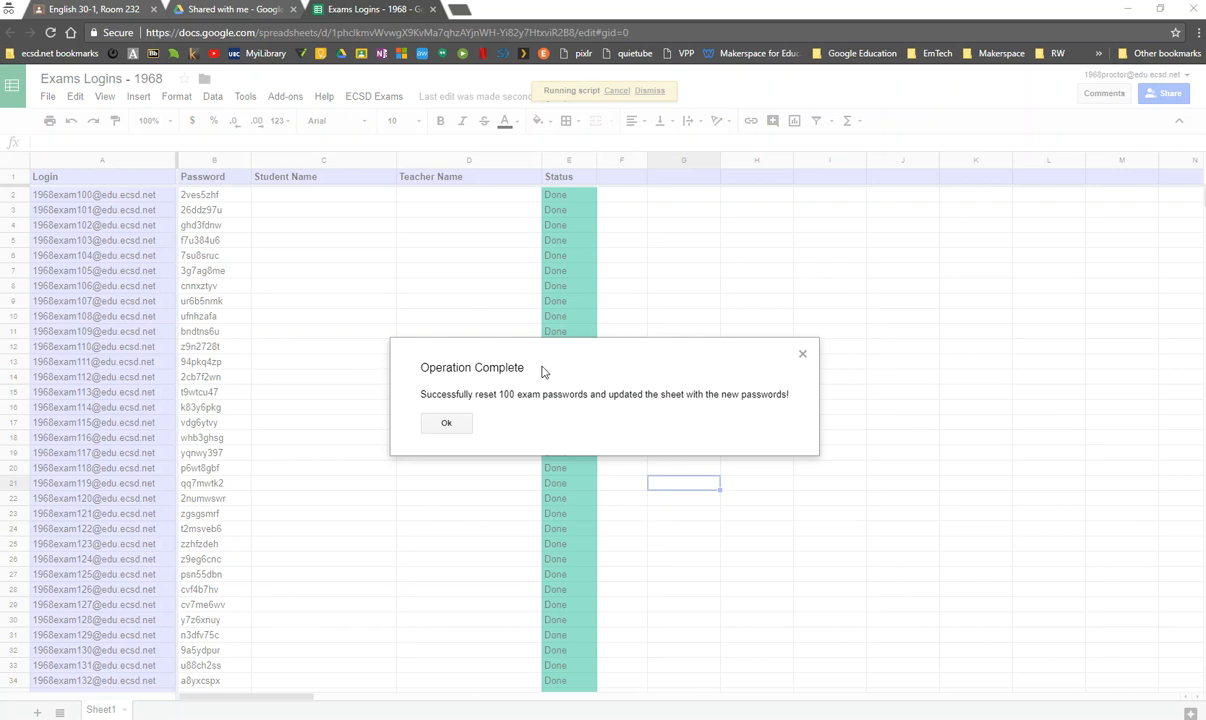
pyautogui.click(446, 424)
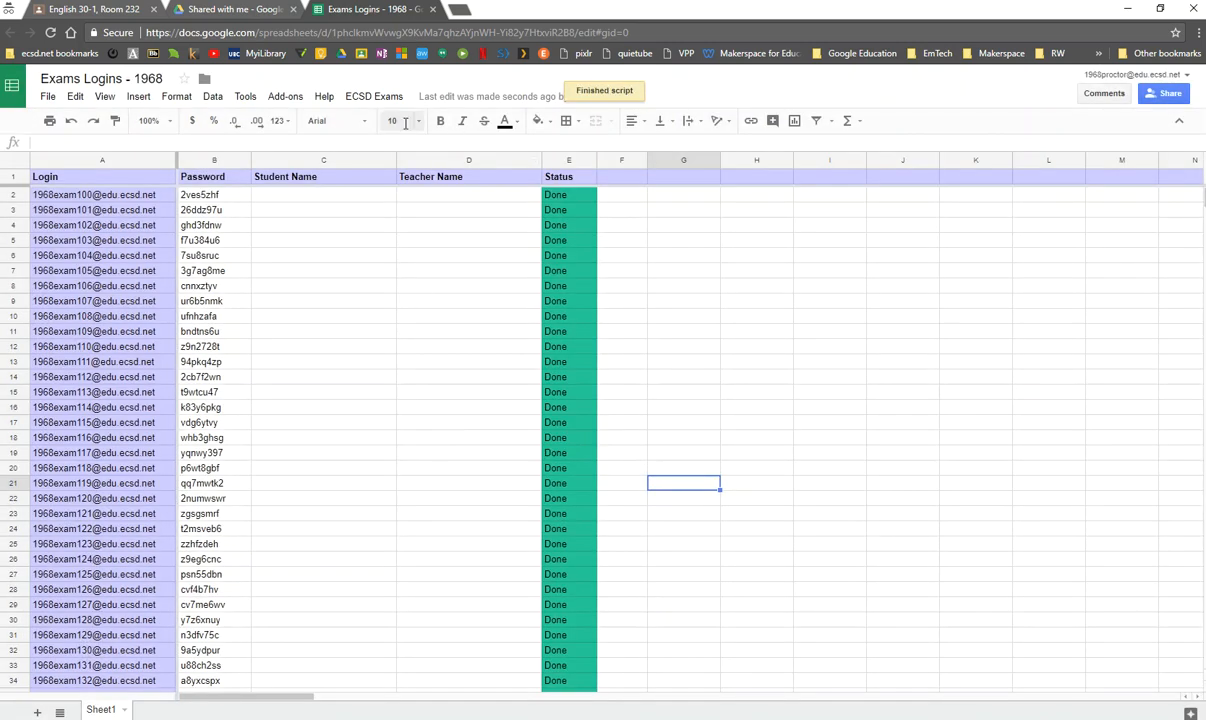
pyautogui.click(376, 99)
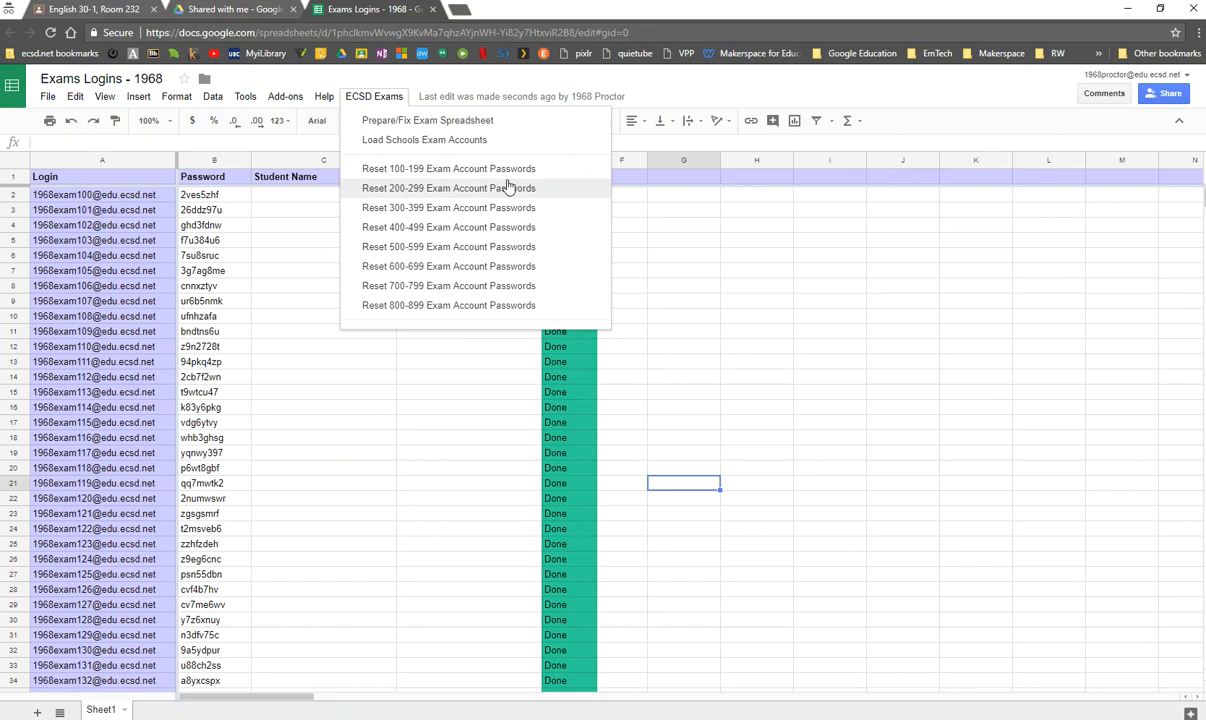
pyautogui.click(272, 268)
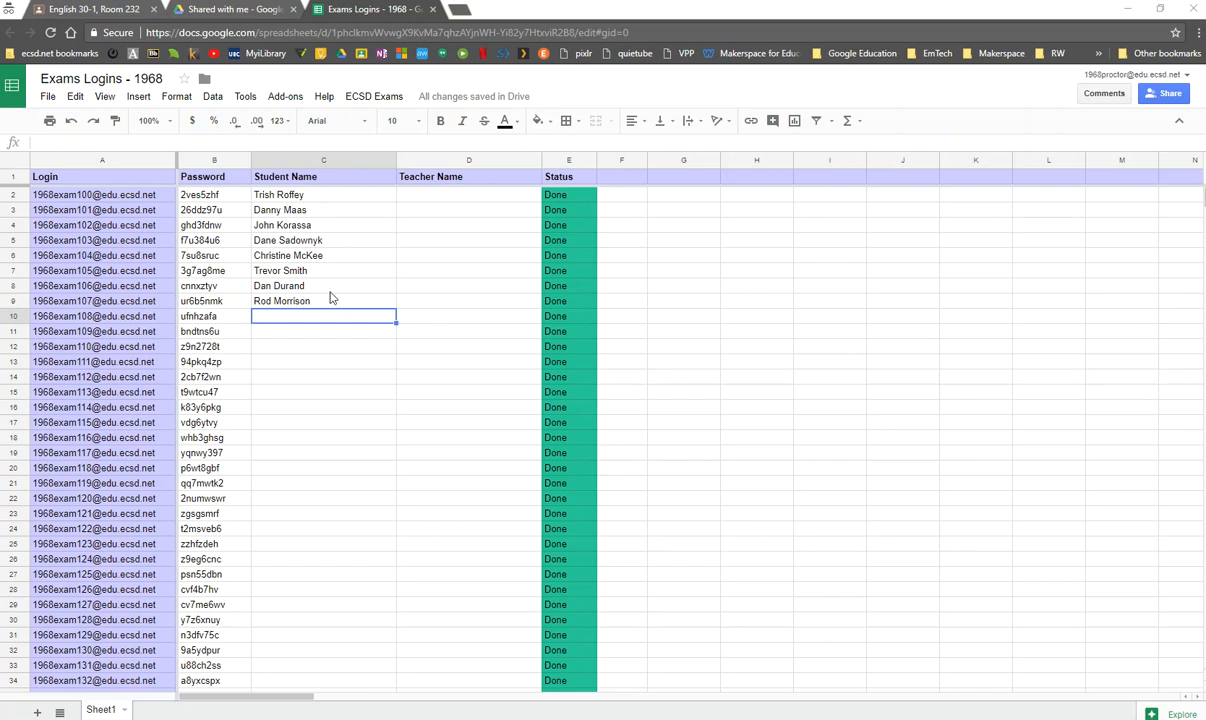
# Enter the teacher's name in D2 and fill it down to D9 beside the listed students
pyautogui.click(434, 200)
pyautogui.write('Mr')
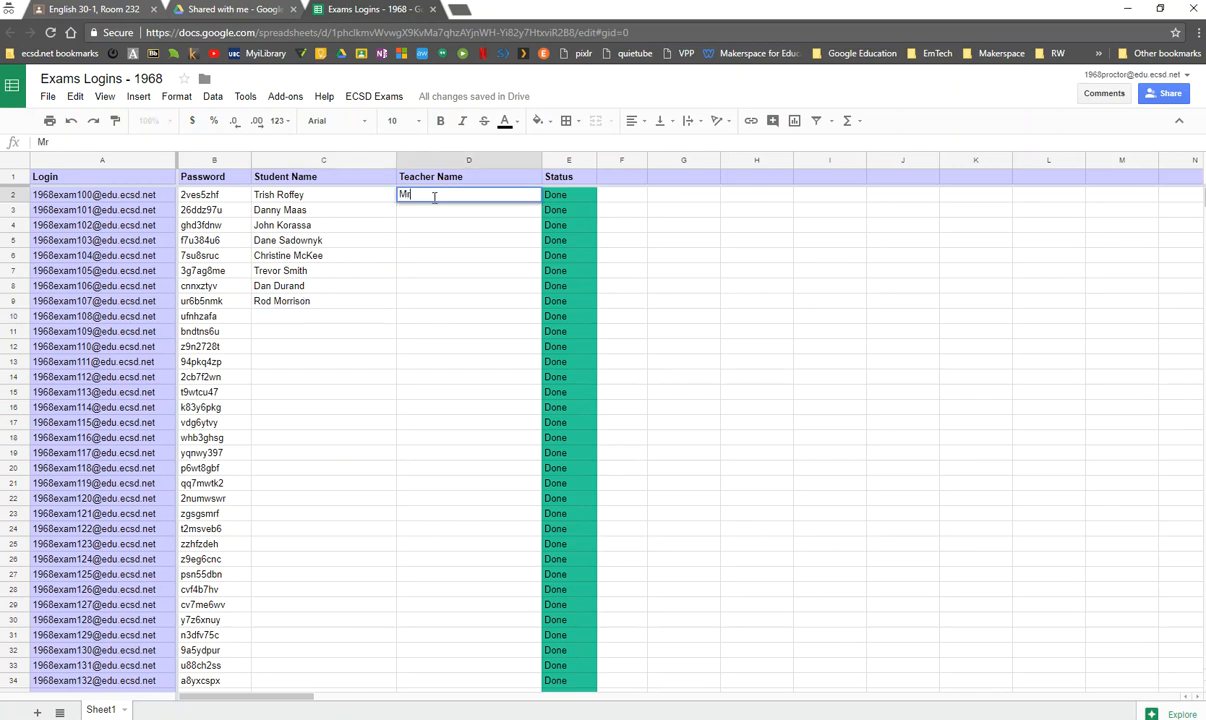
pyautogui.write('s Roffey')
pyautogui.press('Return')
pyautogui.click(533, 196)
pyautogui.moveTo(539, 202); pyautogui.dragTo(523, 300)
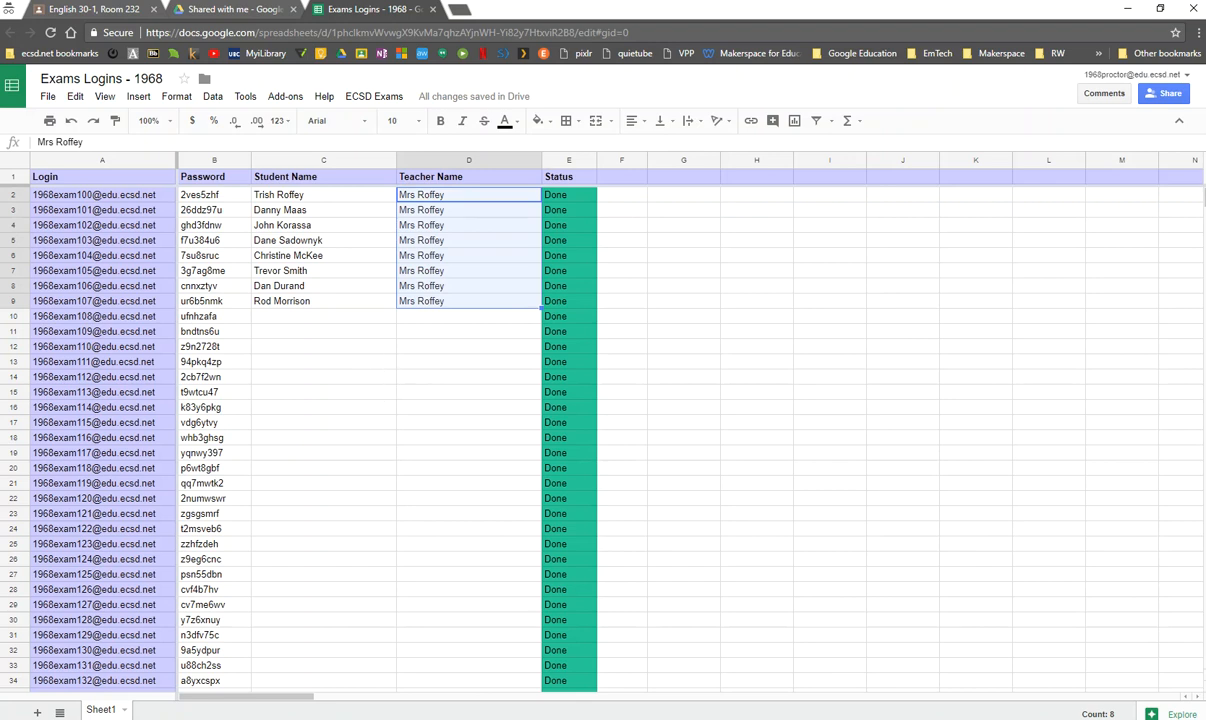
pyautogui.click(447, 433)
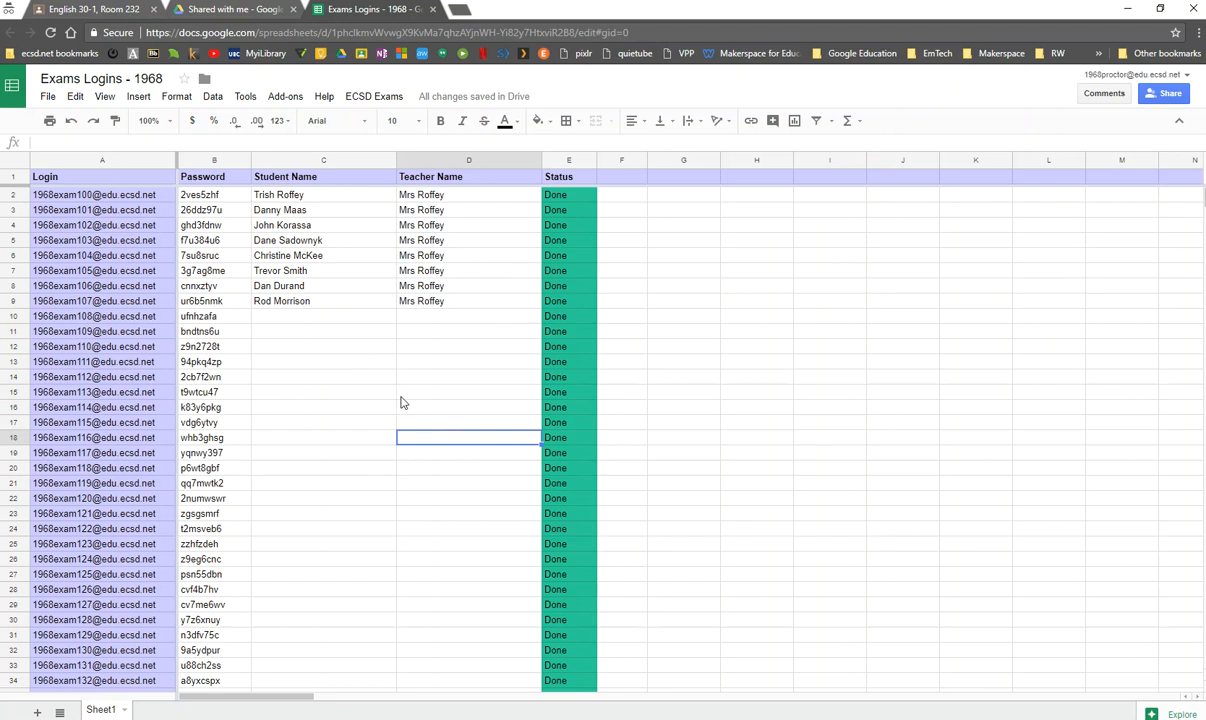
# Set up a printout of the student login rows, limiting the print range to the selected cells A2:E10
pyautogui.moveTo(40, 195); pyautogui.dragTo(575, 322)
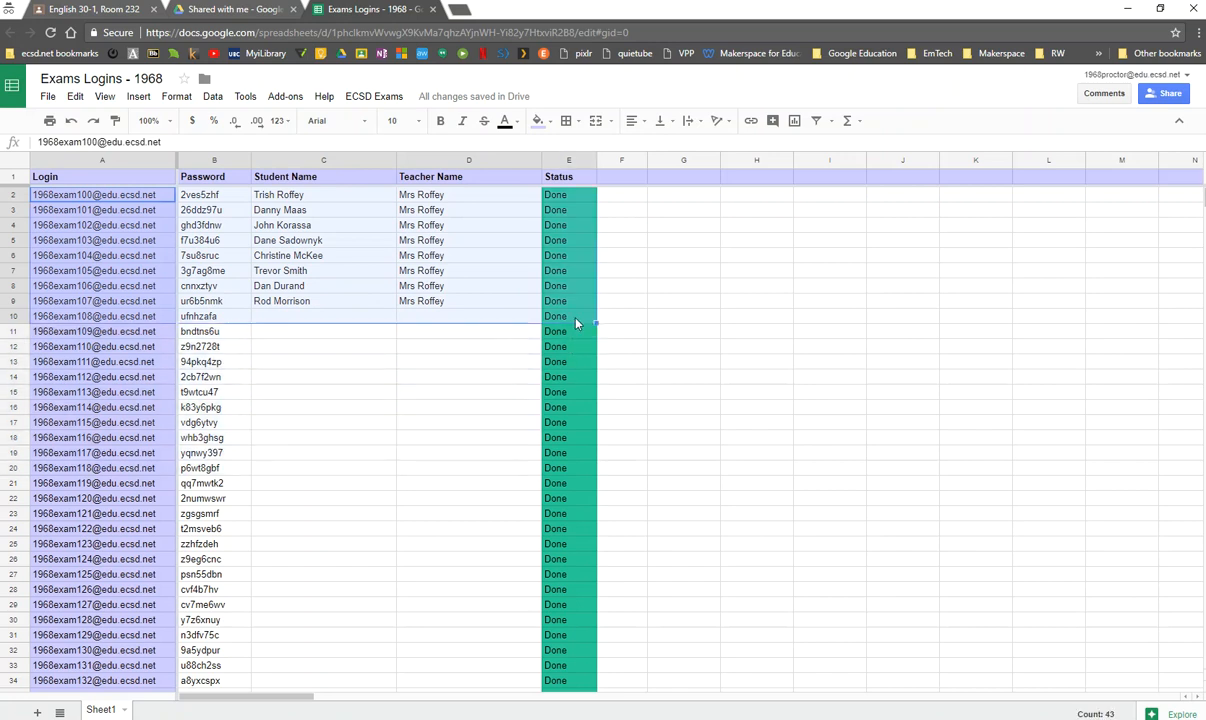
pyautogui.click(47, 96)
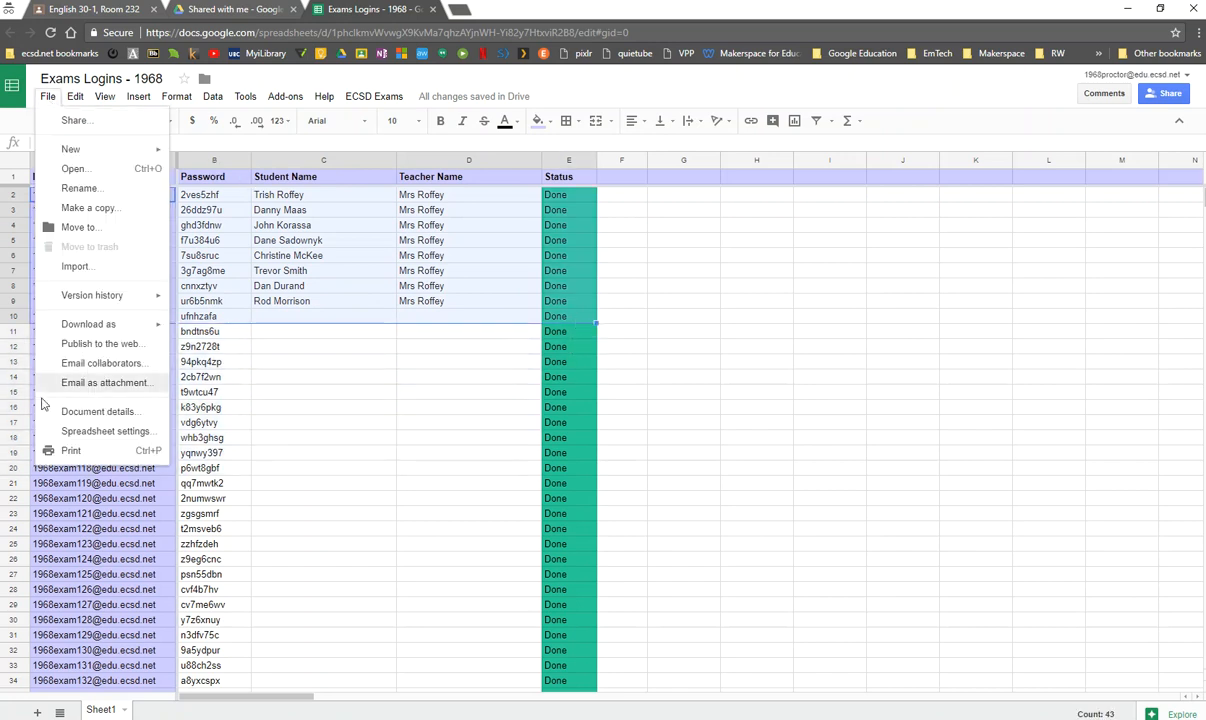
pyautogui.click(72, 452)
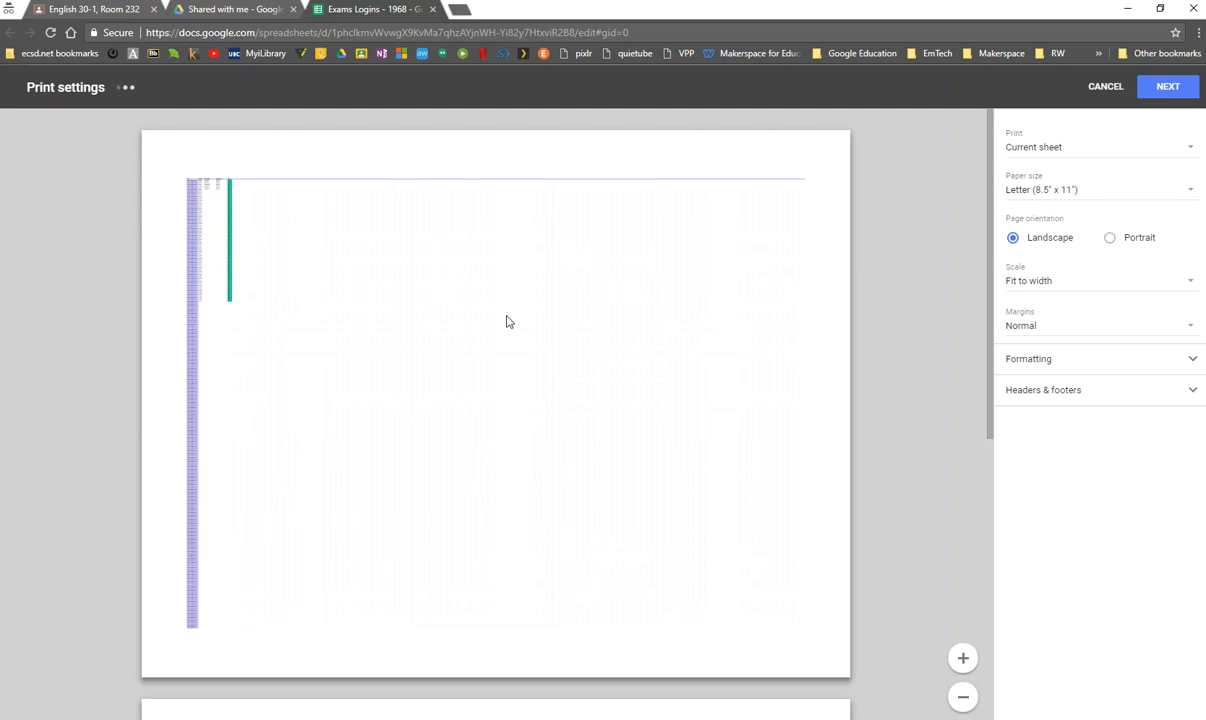
pyautogui.click(1034, 152)
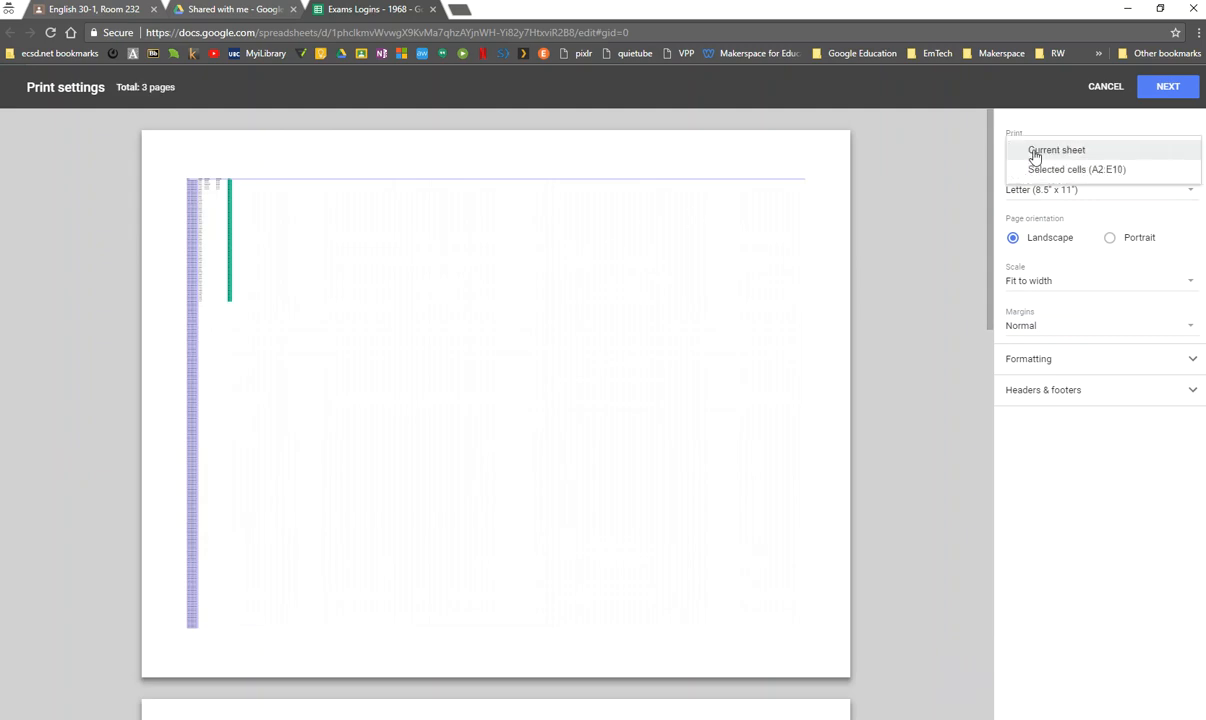
pyautogui.click(1042, 172)
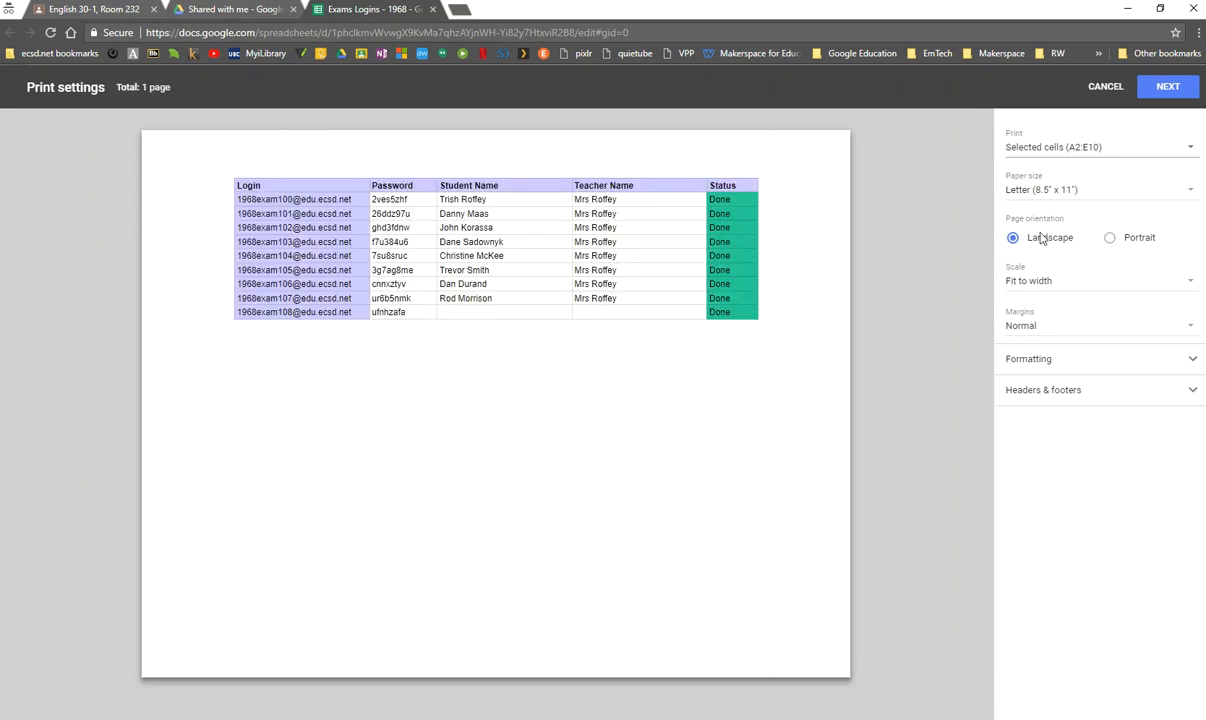